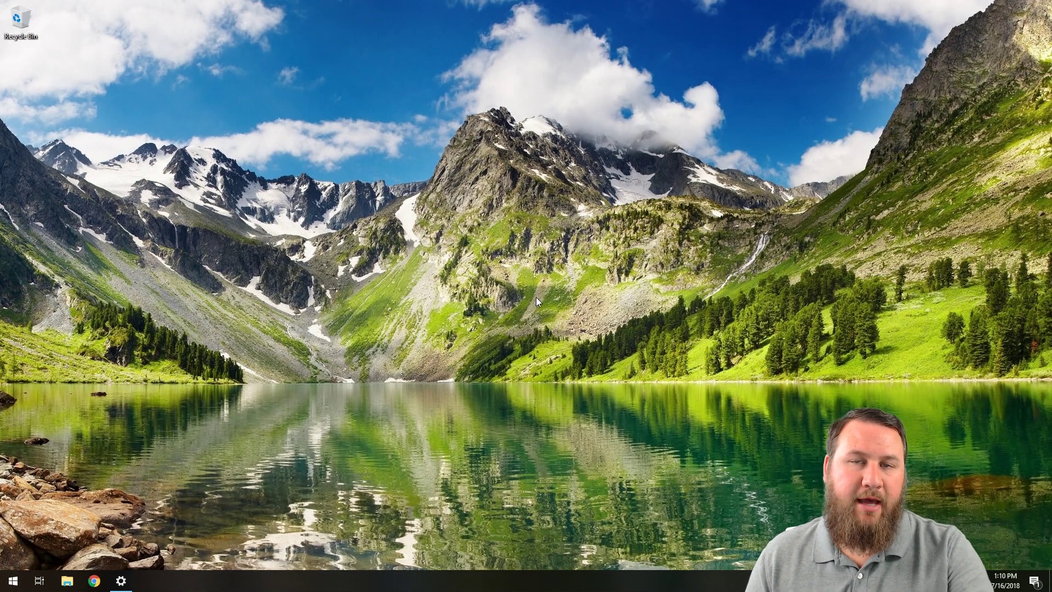
# - Open Personalization from the desktop shortcut menu and go to the Themes page
pyautogui.rightClick(438, 227)
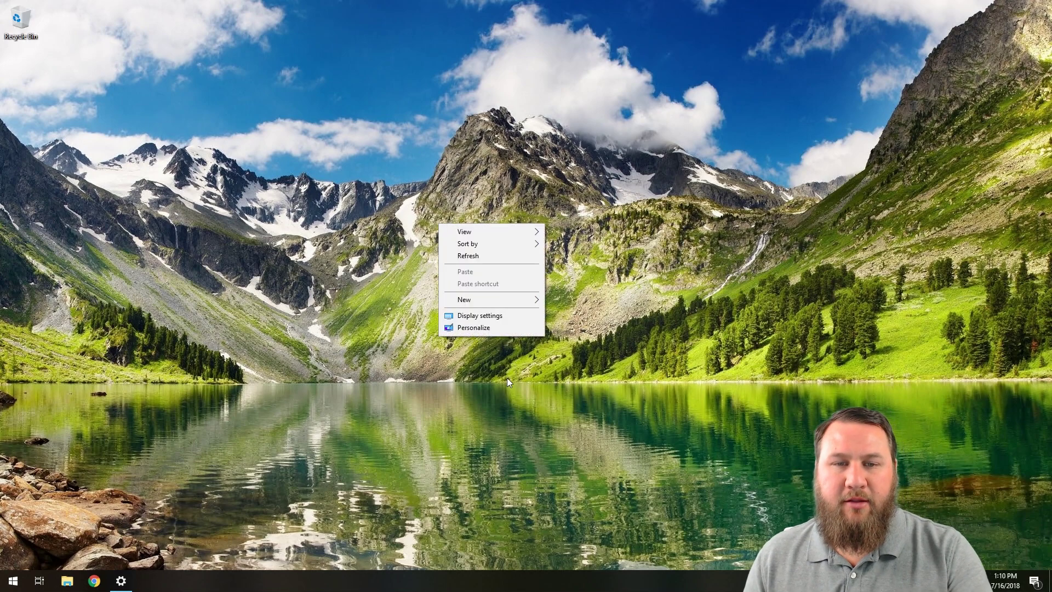
pyautogui.click(474, 327)
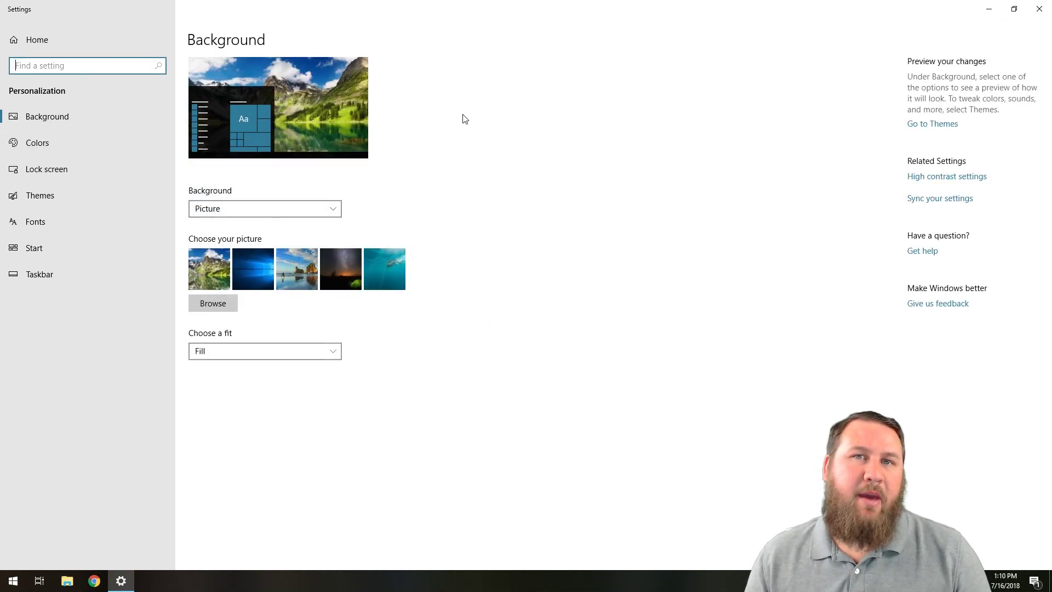
pyautogui.click(41, 199)
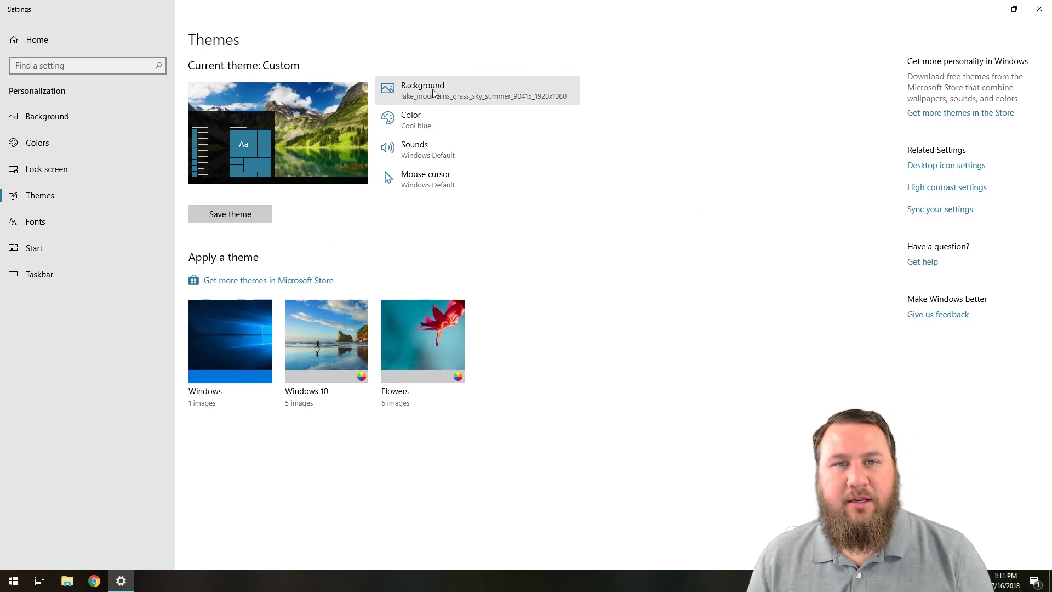
pyautogui.click(13, 581)
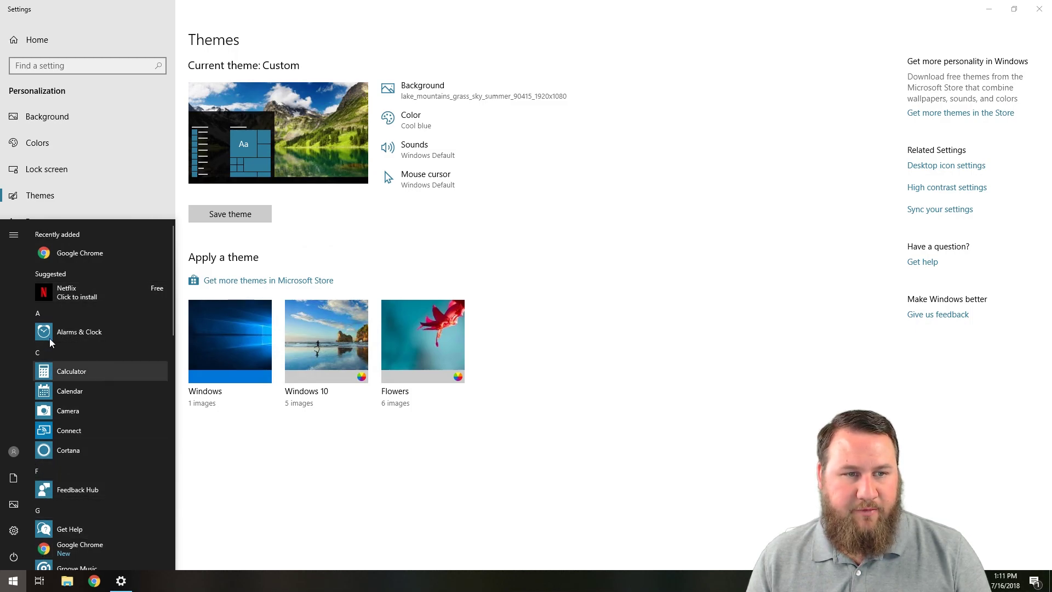
pyautogui.click(584, 220)
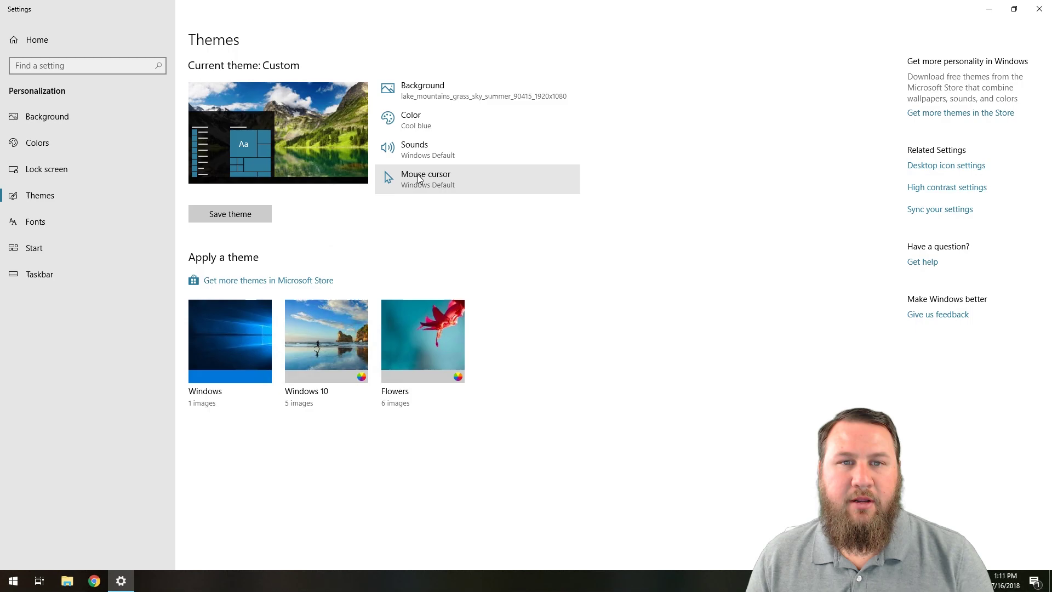
pyautogui.click(411, 154)
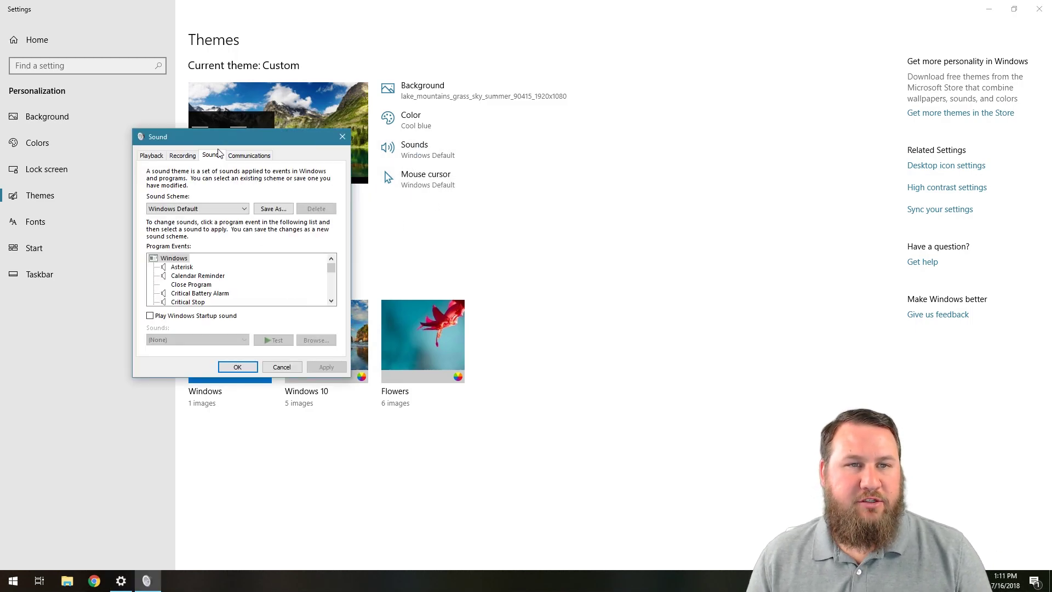
pyautogui.moveTo(219, 138); pyautogui.dragTo(362, 153)
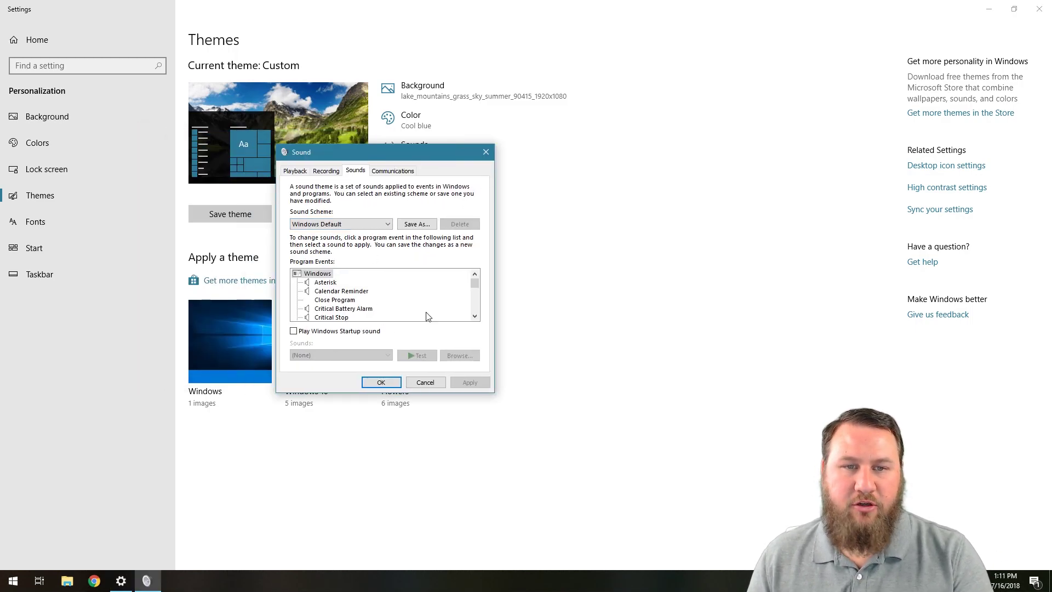
pyautogui.moveTo(474, 286); pyautogui.dragTo(477, 311)
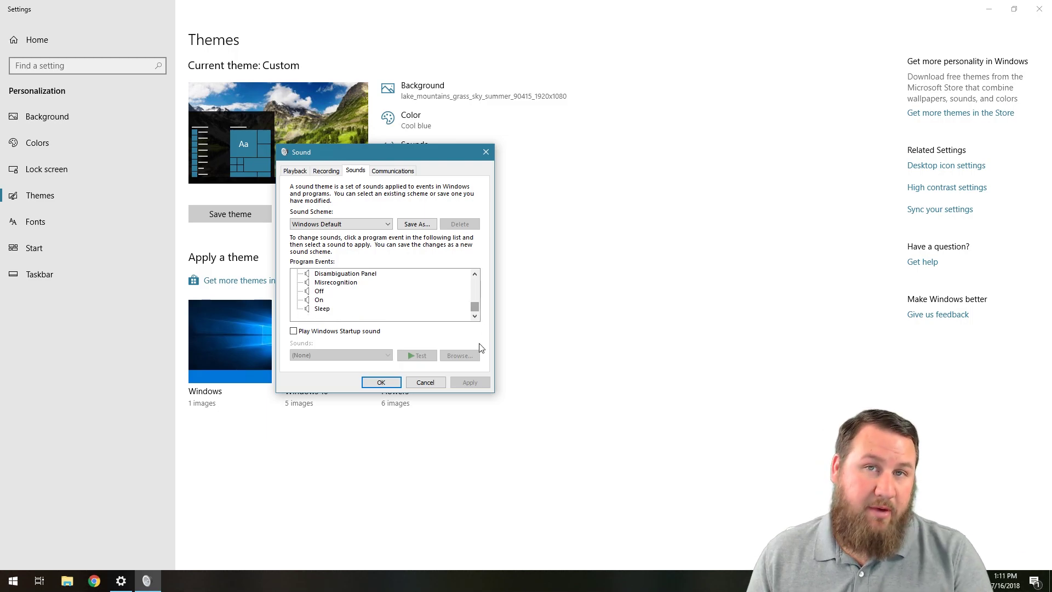
pyautogui.click(425, 381)
pyautogui.click(419, 181)
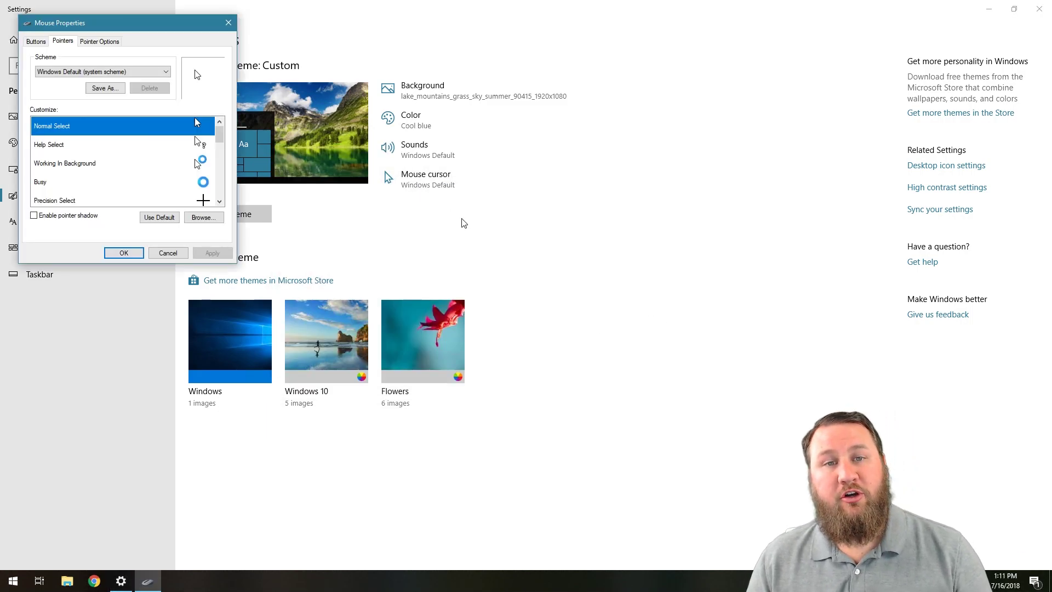
pyautogui.moveTo(142, 26); pyautogui.dragTo(449, 83)
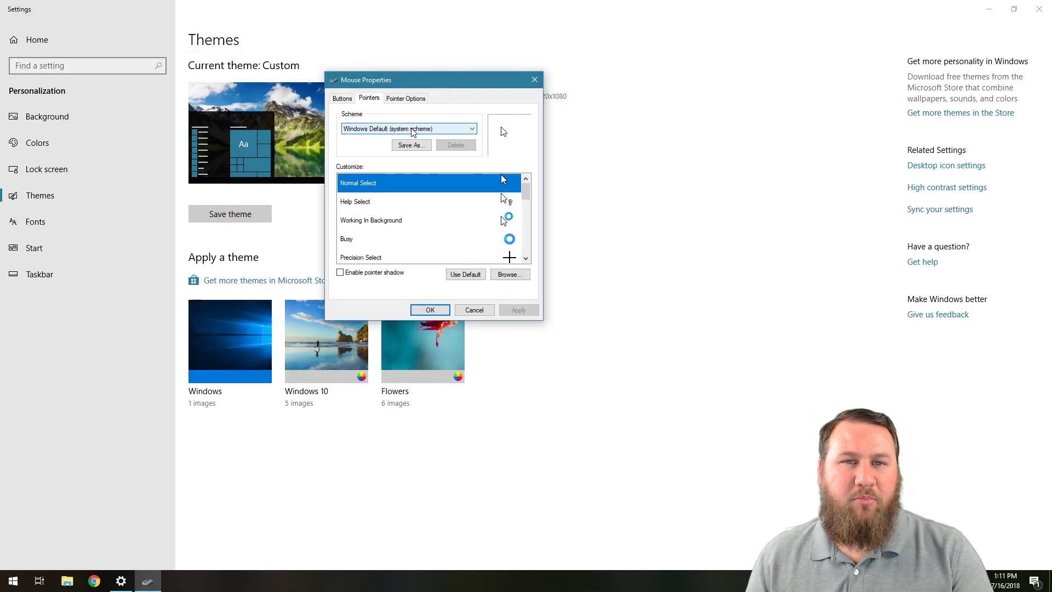
pyautogui.click(442, 129)
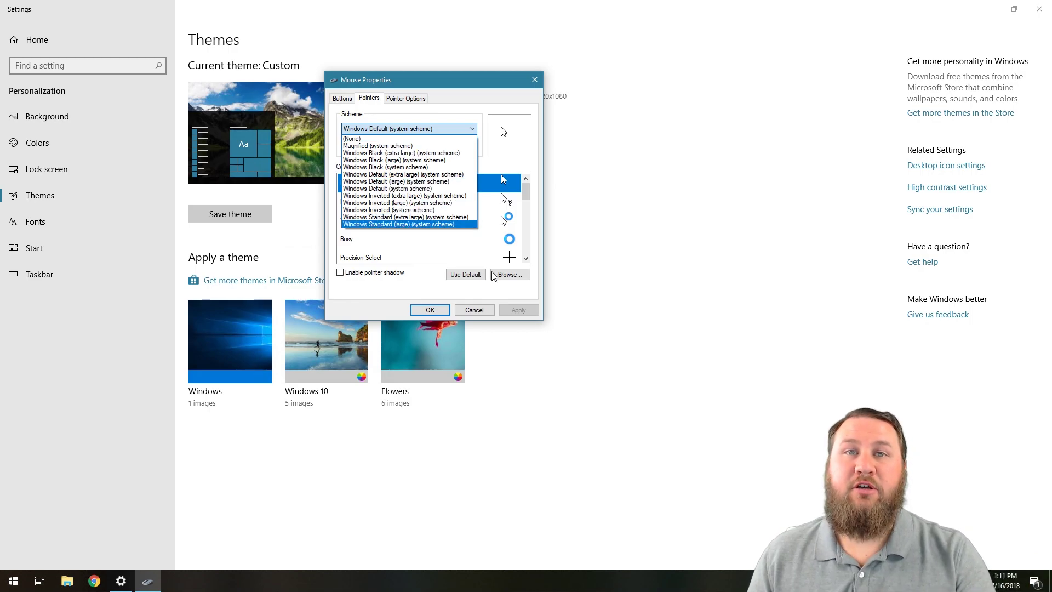
pyautogui.click(470, 311)
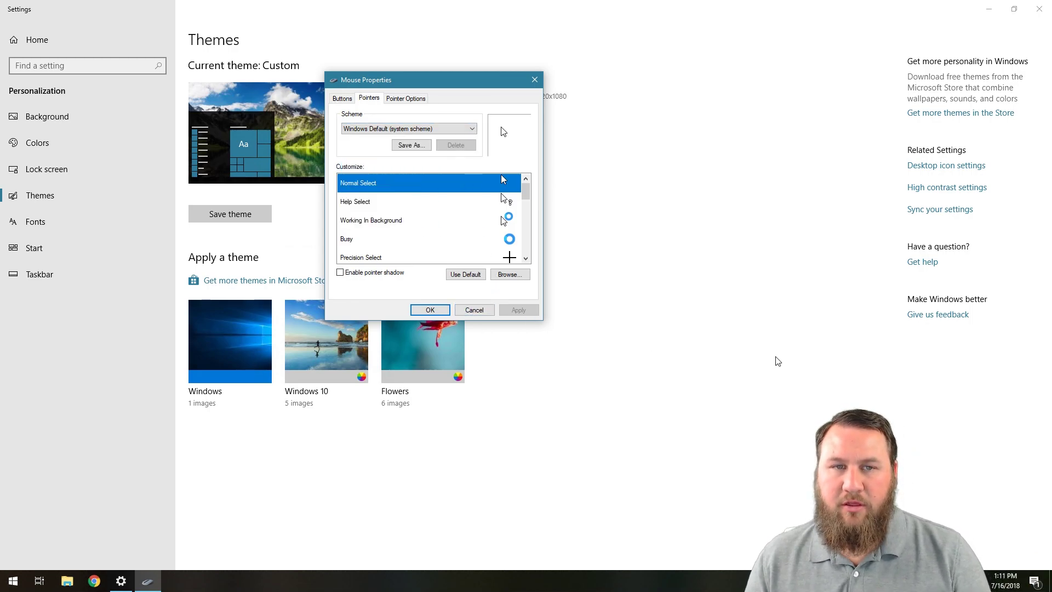
pyautogui.click(474, 310)
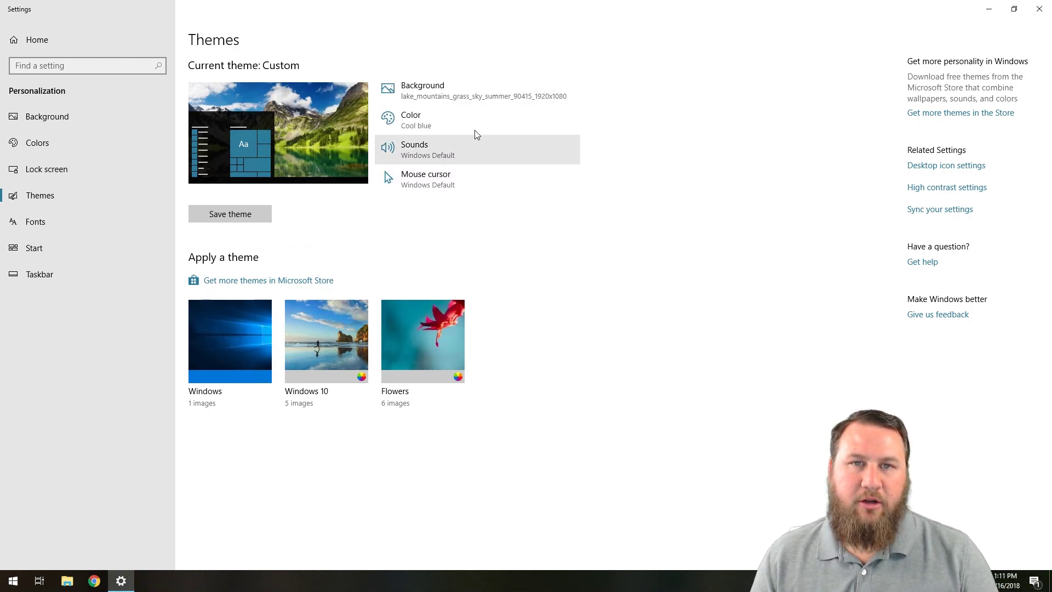
# - Pick the dark green swatch under Recent colors as accent, then return to Themes
pyautogui.click(989, 9)
pyautogui.click(121, 581)
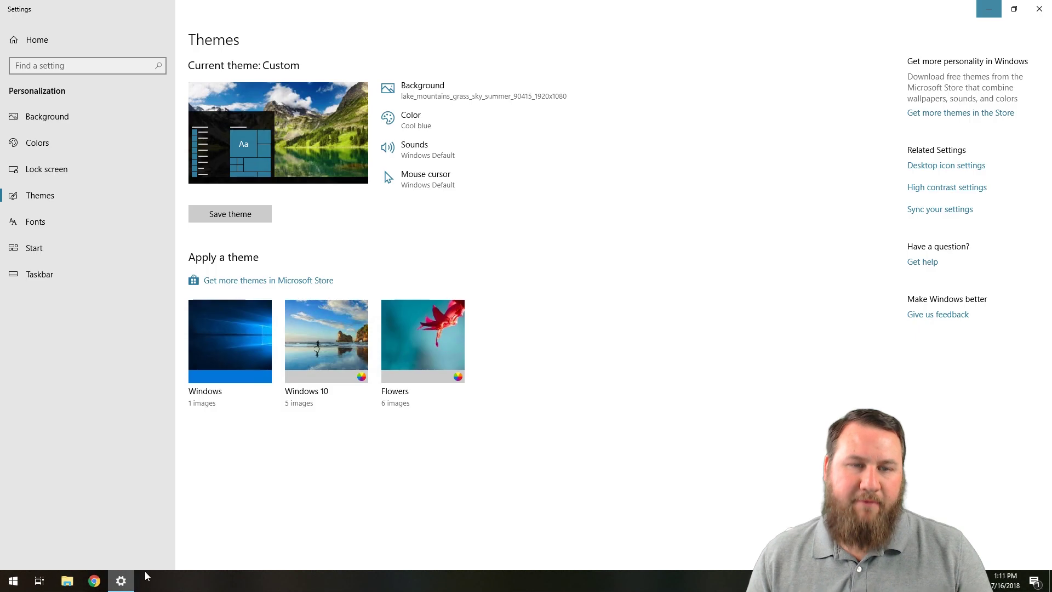
pyautogui.click(435, 116)
pyautogui.scroll(-3, 281, 219)
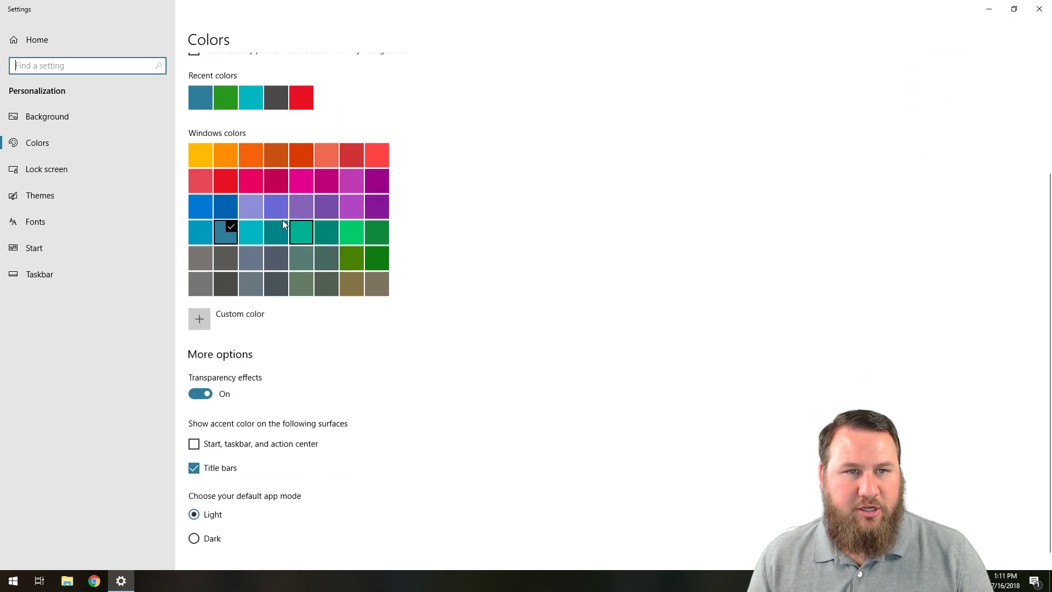
pyautogui.scroll(1, 438, 187)
pyautogui.scroll(1, 438, 187)
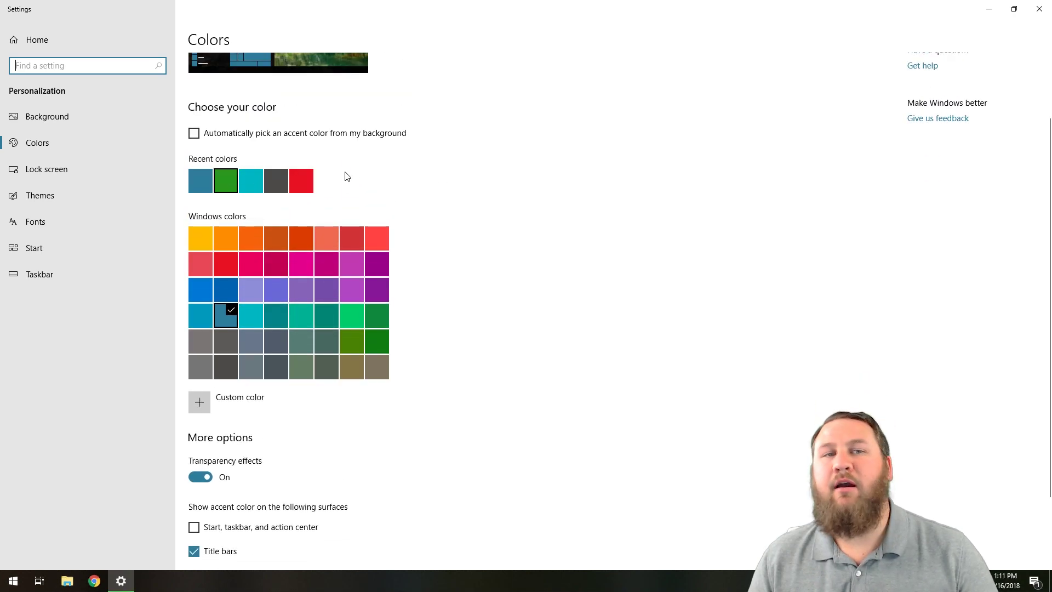
pyautogui.click(989, 9)
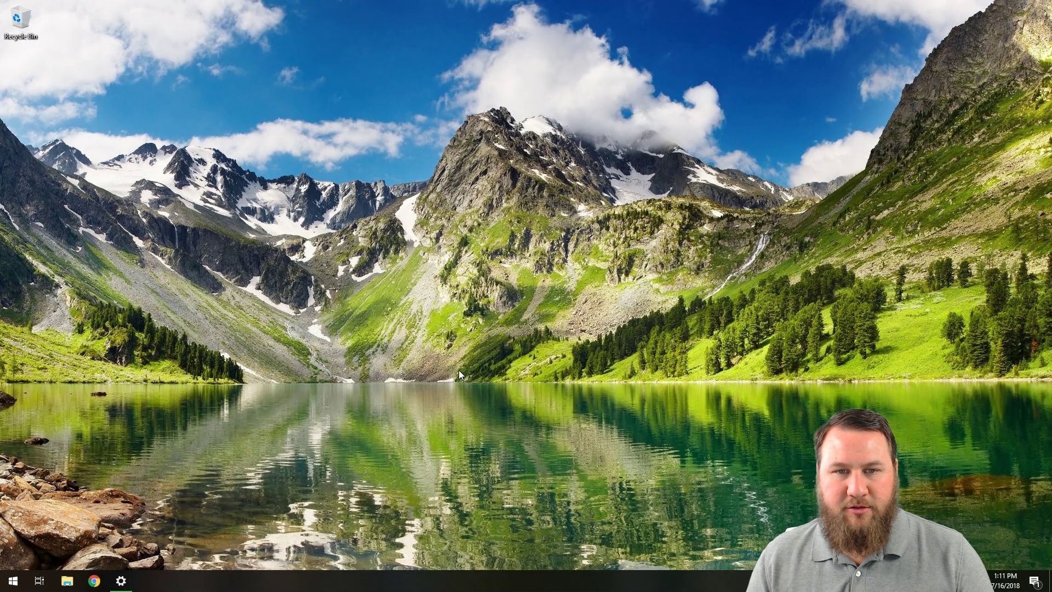
pyautogui.click(122, 580)
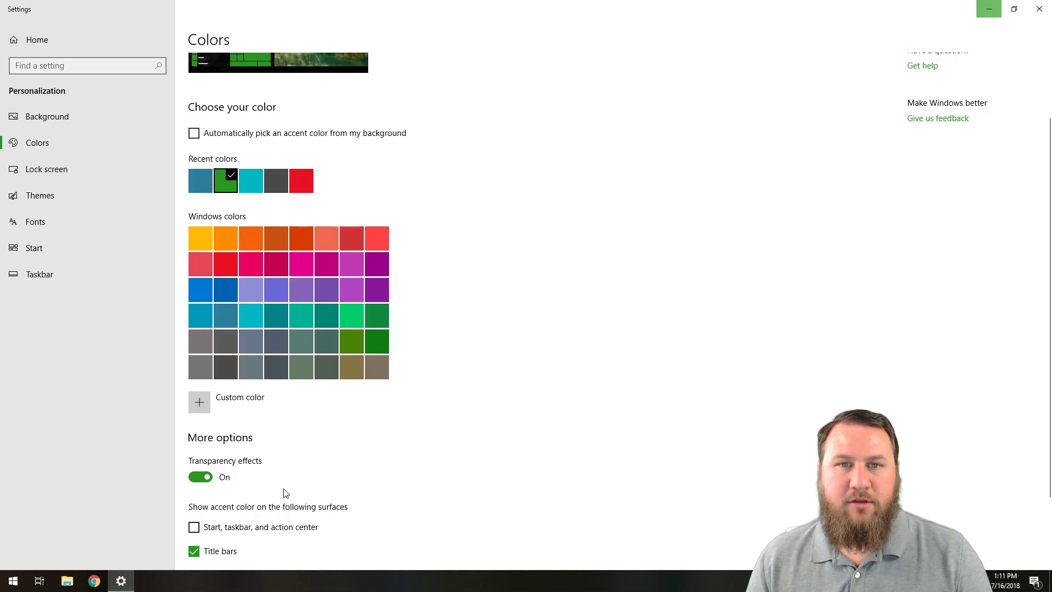
pyautogui.scroll(-2, 352, 225)
pyautogui.scroll(4, 305, 141)
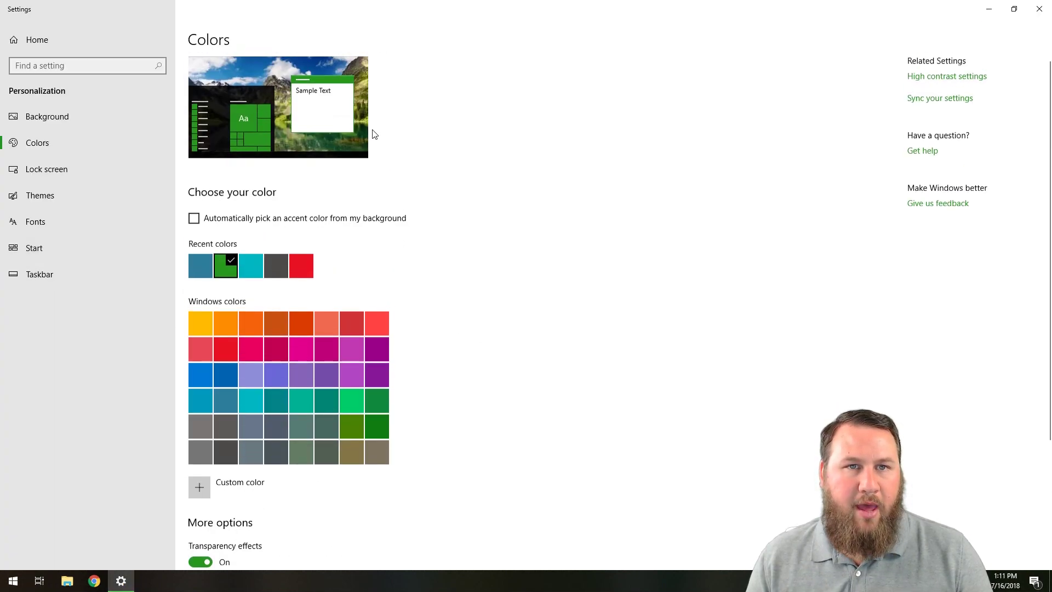
pyautogui.click(46, 199)
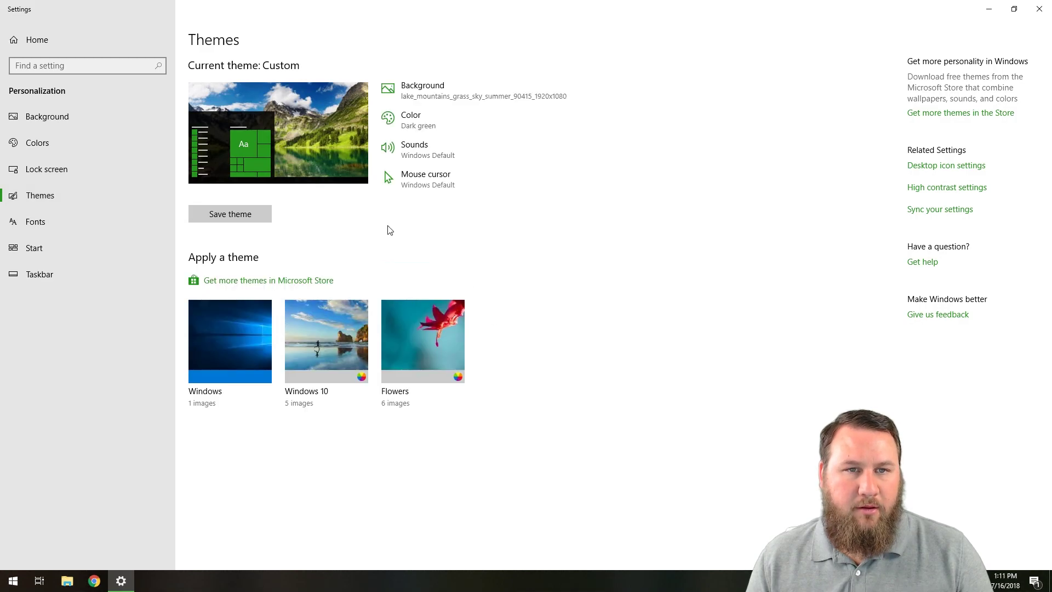
# - Open the theme's Sound dialog and expand its No Sounds / Windows Default scheme list
pyautogui.click(14, 580)
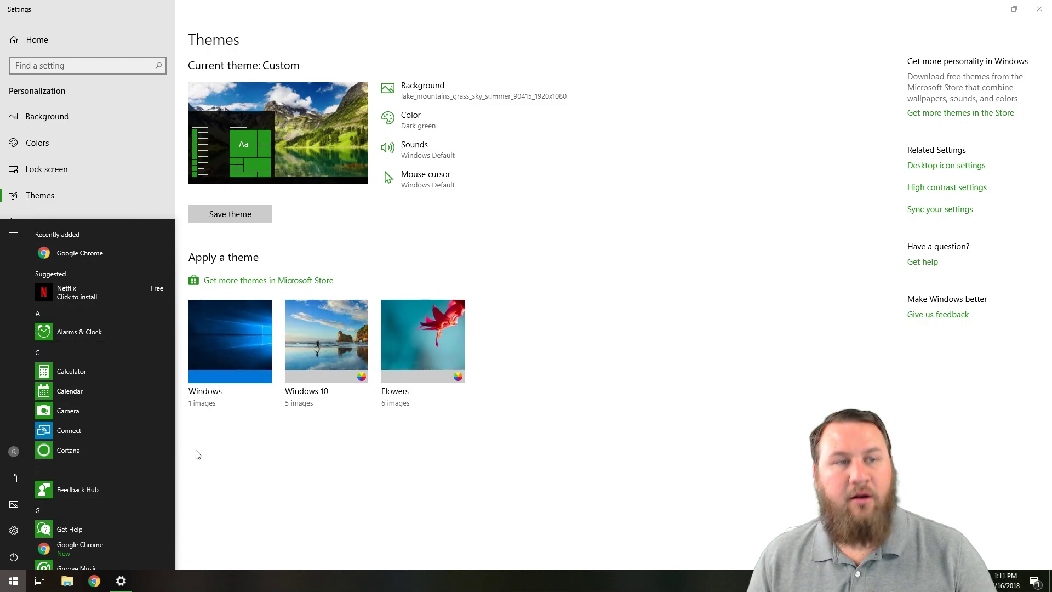
pyautogui.click(712, 236)
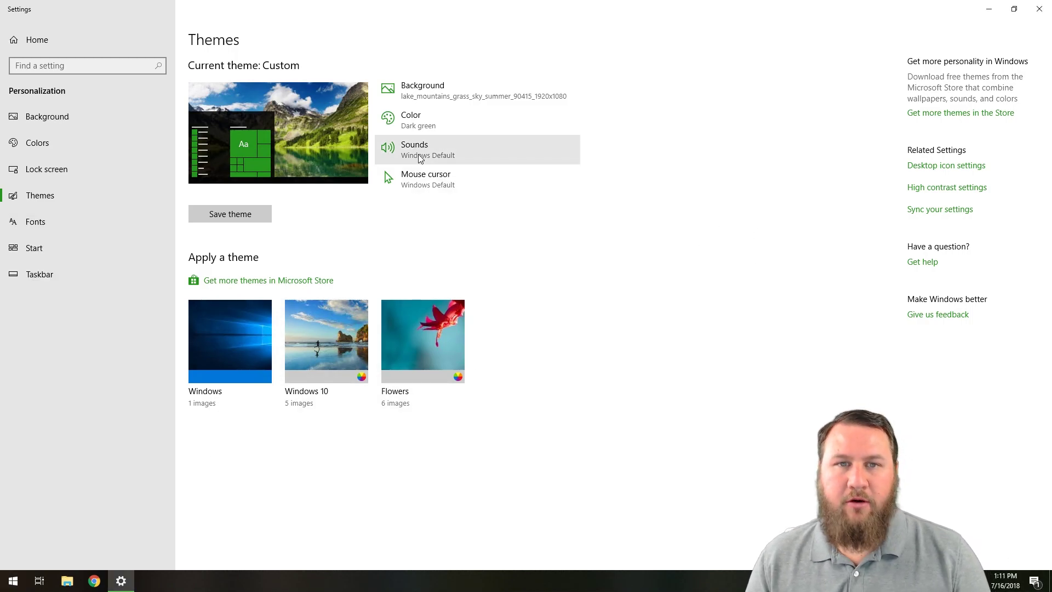
pyautogui.click(422, 156)
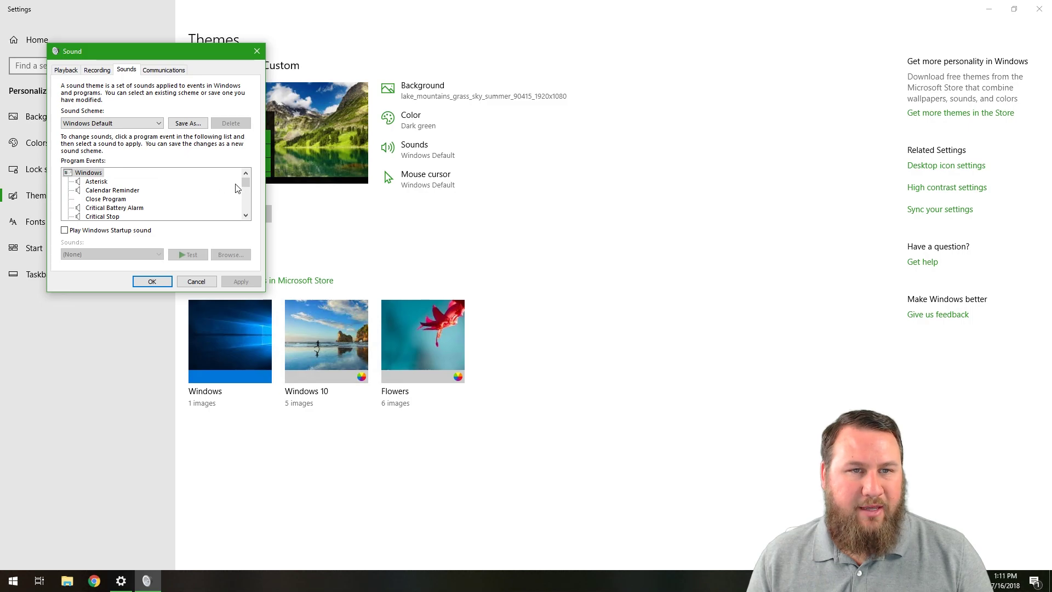
pyautogui.scroll(-15, 246, 211)
pyautogui.moveTo(249, 210); pyautogui.dragTo(250, 193)
pyautogui.click(136, 123)
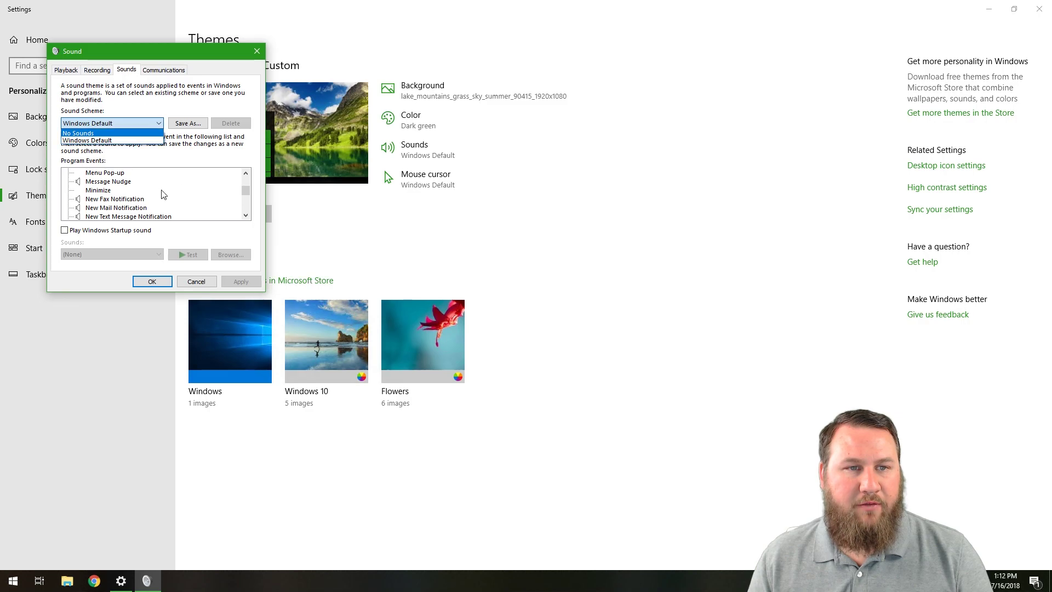
# - Close the Sound dialog unchanged and apply the extra large black pointer scheme
pyautogui.click(190, 282)
pyautogui.click(483, 187)
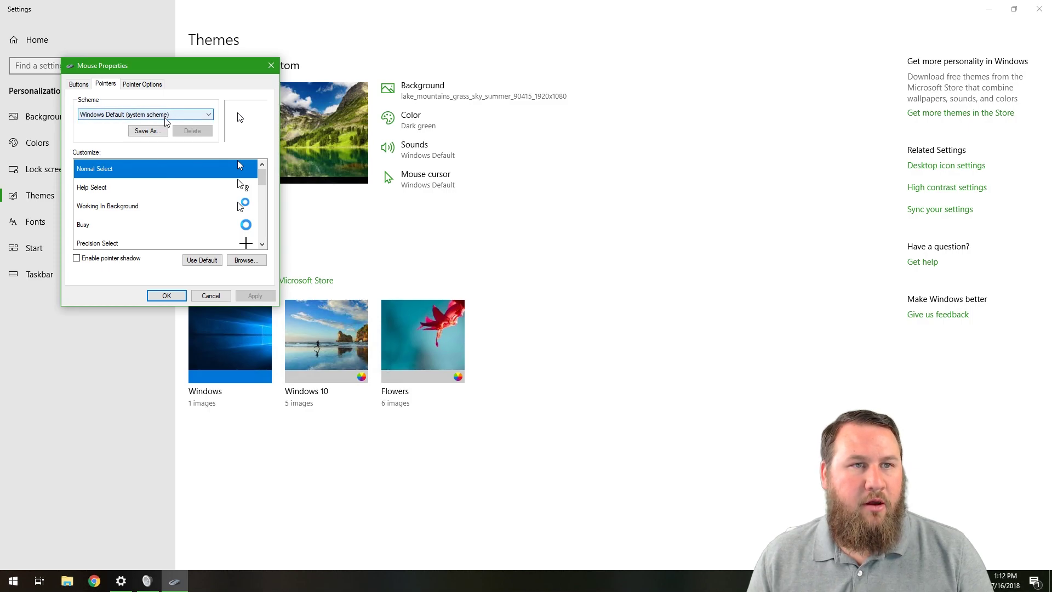
pyautogui.click(125, 115)
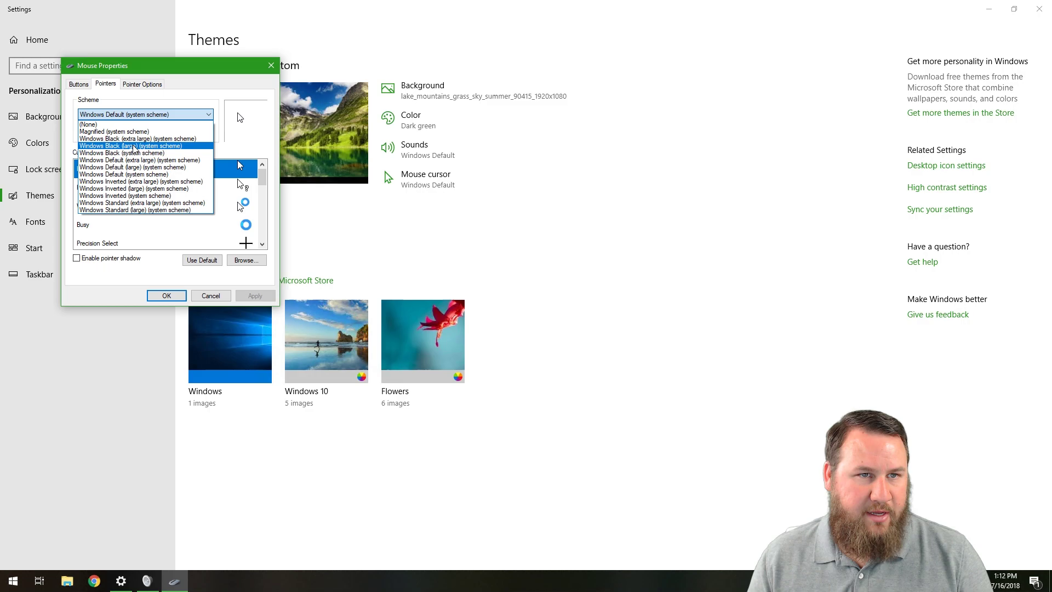
pyautogui.click(109, 139)
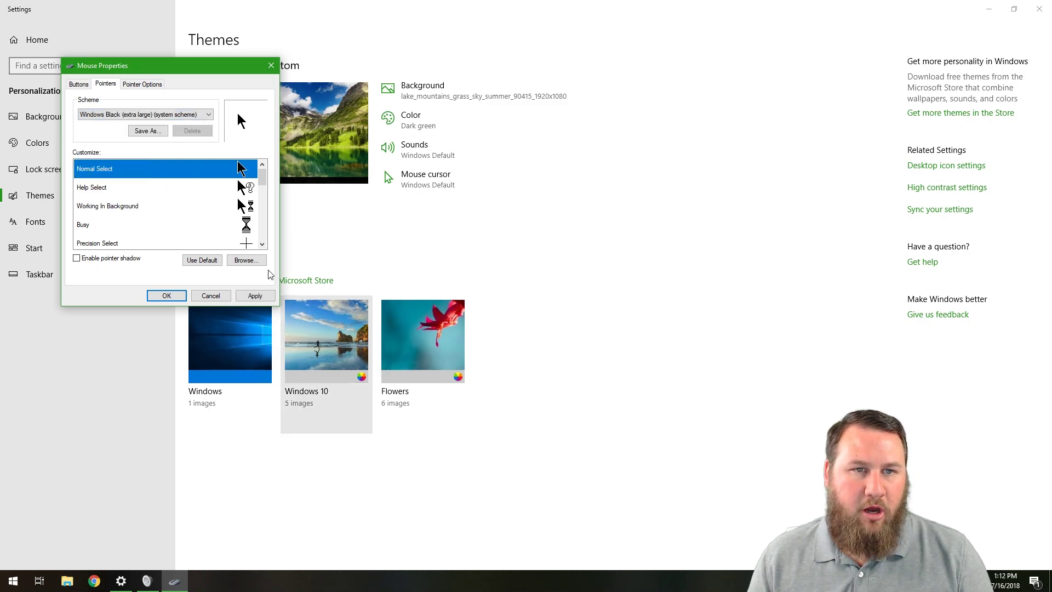
pyautogui.click(254, 295)
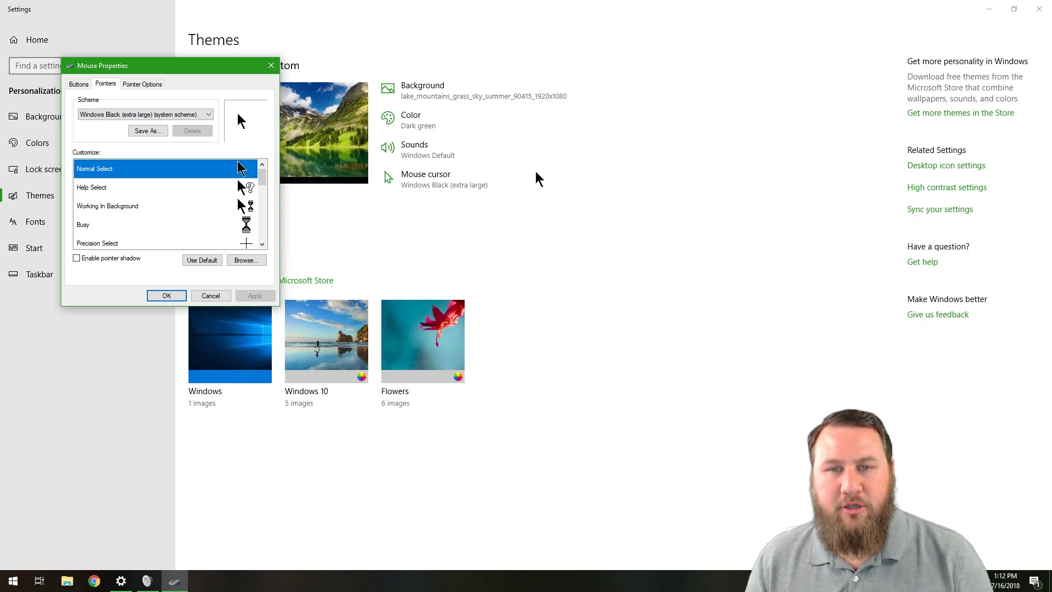
# - Switch the pointer scheme to Windows Standard (large) and apply it
pyautogui.click(155, 115)
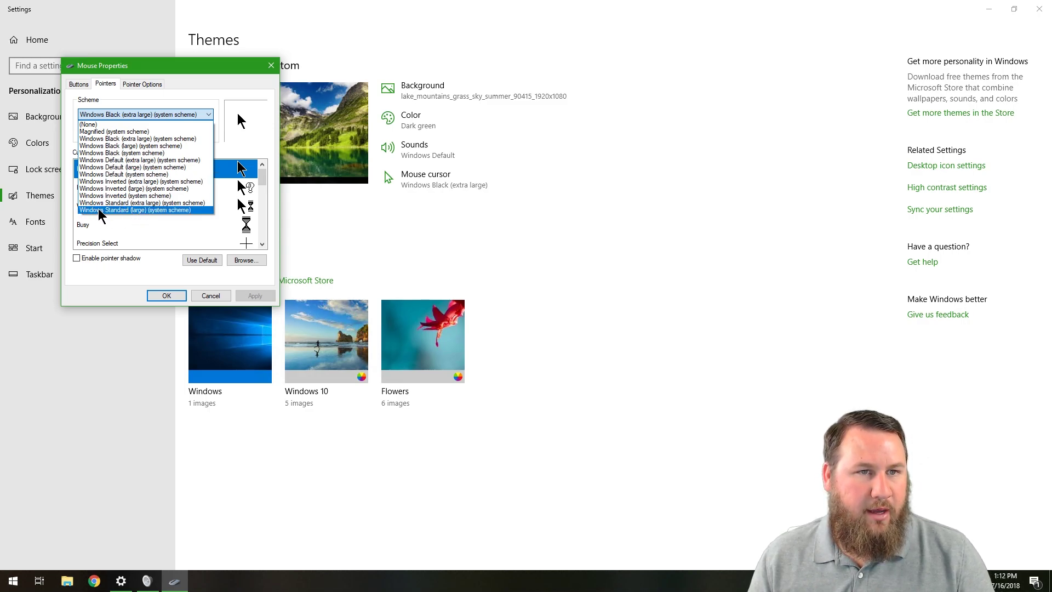
pyautogui.click(115, 211)
pyautogui.click(255, 295)
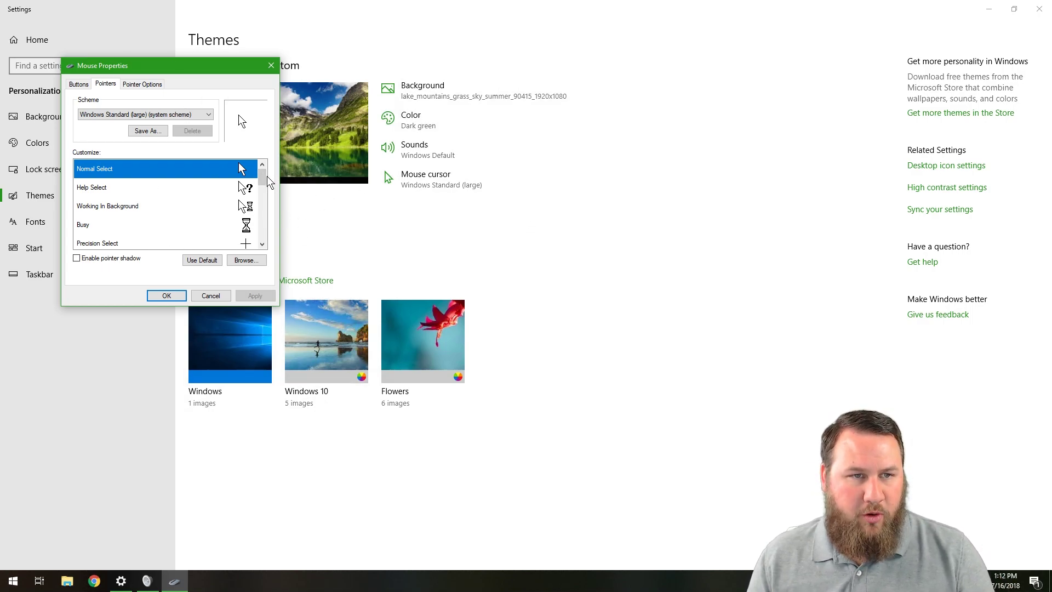
pyautogui.scroll(-1, 262, 186)
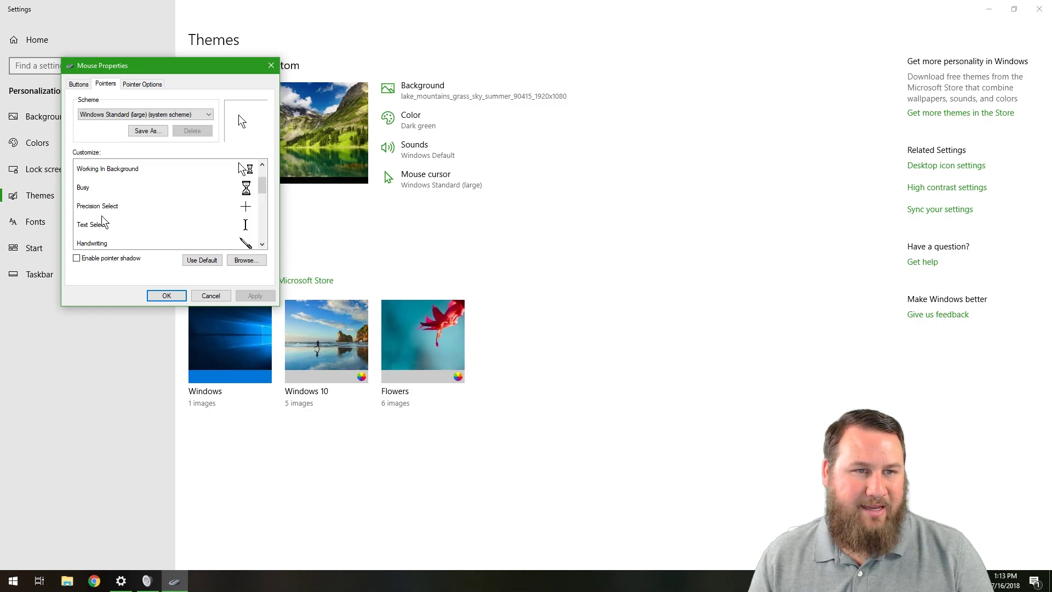
pyautogui.moveTo(263, 189); pyautogui.dragTo(263, 245)
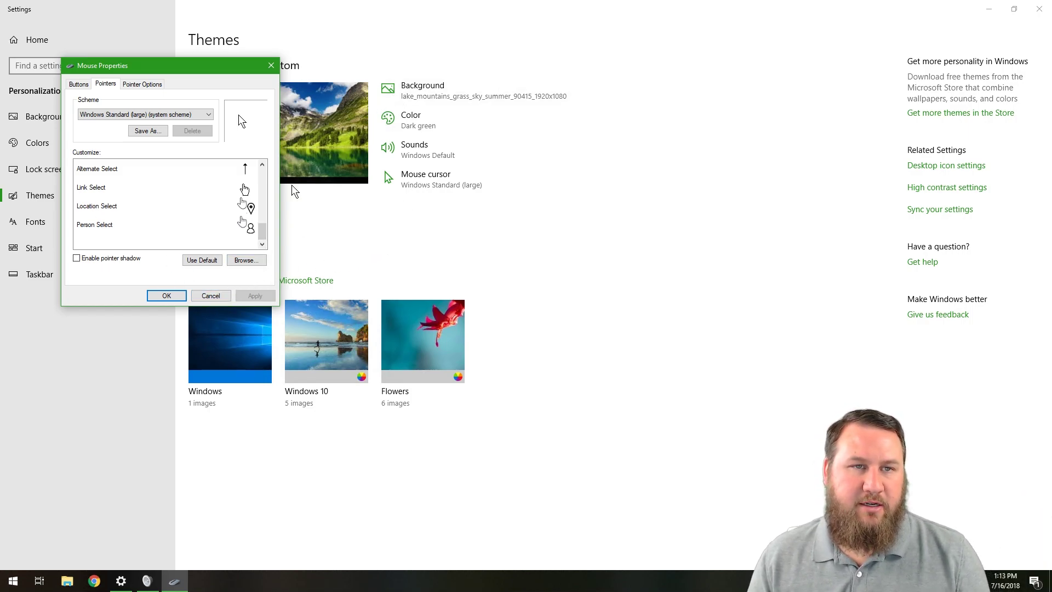
# - Save the current look as theme 'Video Demo', then apply Windows 10 and then Flowers
pyautogui.click(166, 295)
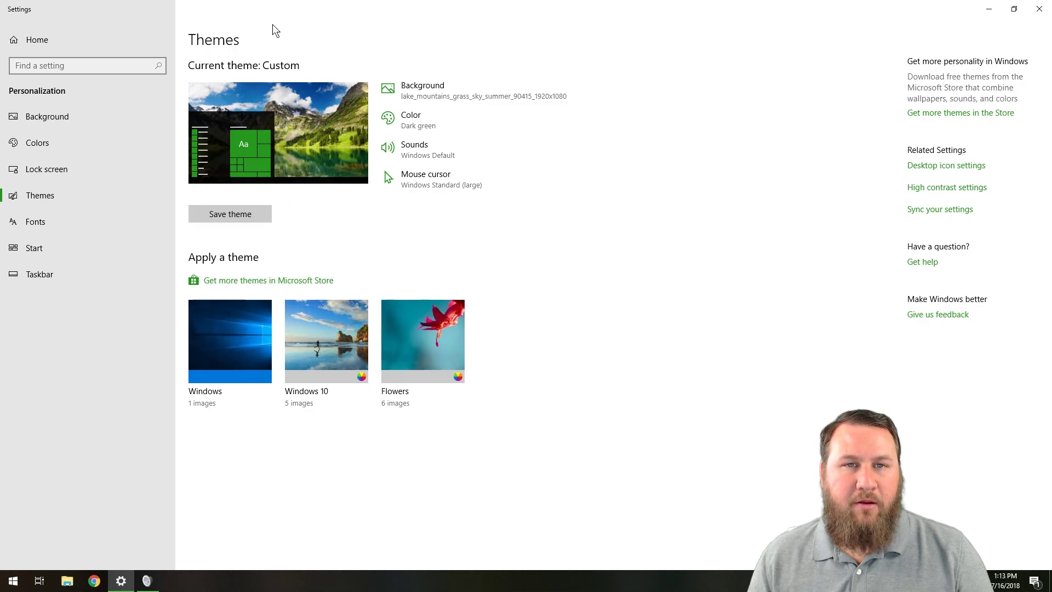
pyautogui.click(244, 213)
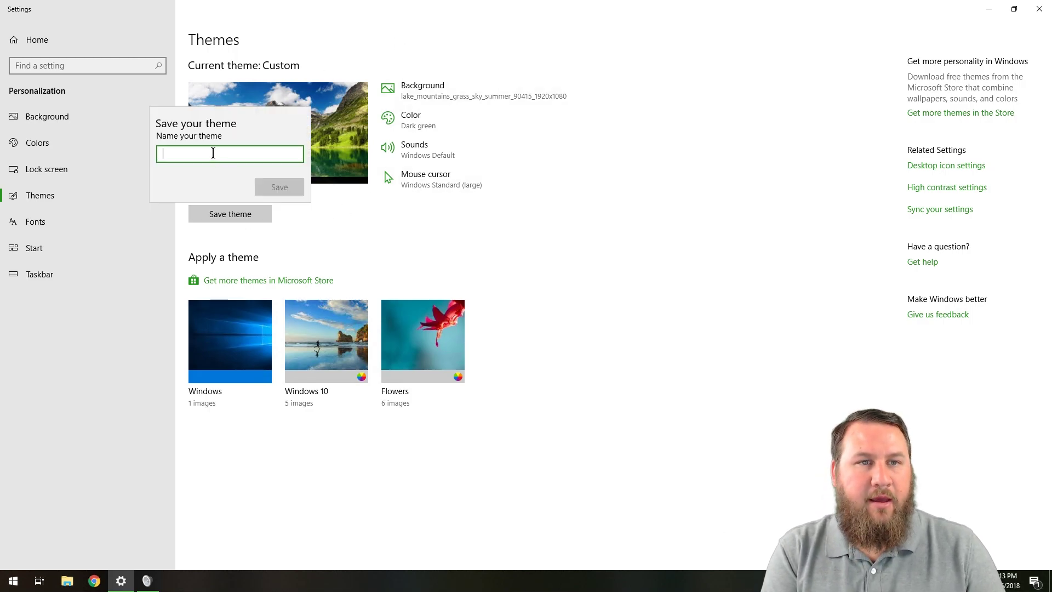
pyautogui.write('ideo Demo')
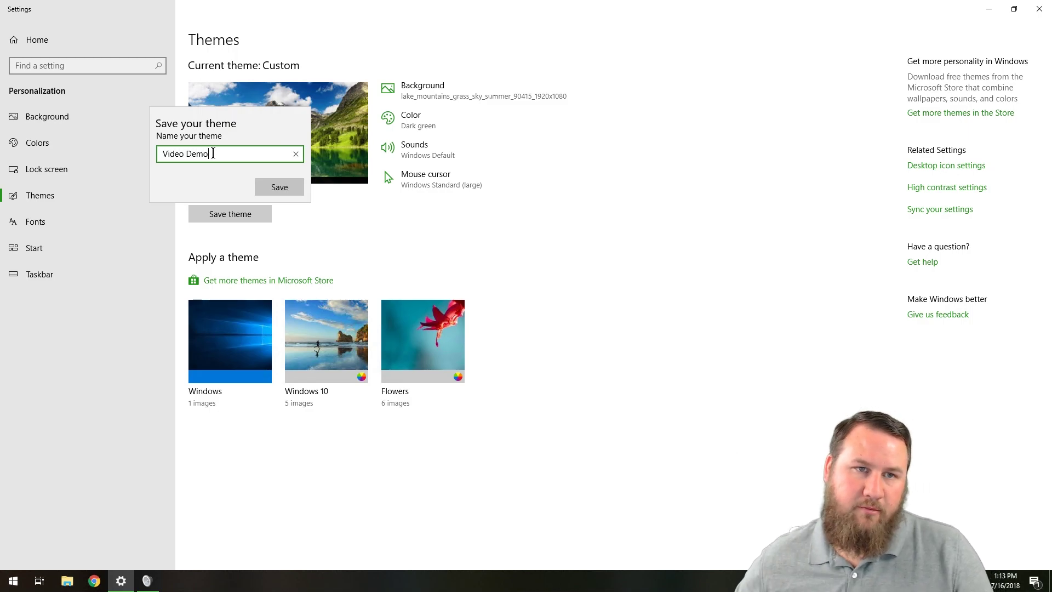
pyautogui.click(266, 183)
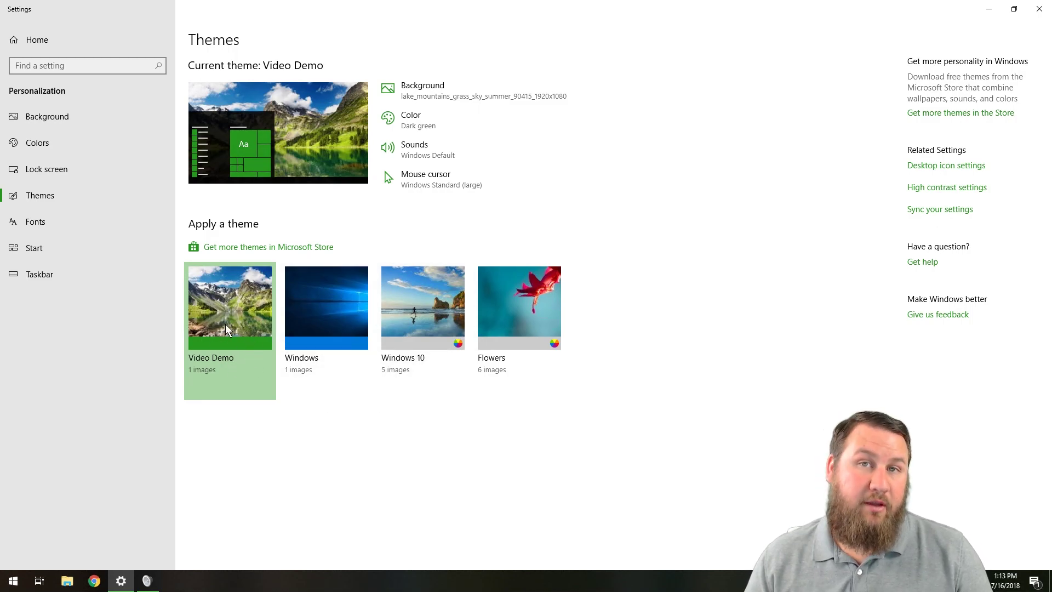
pyautogui.click(429, 318)
pyautogui.click(509, 318)
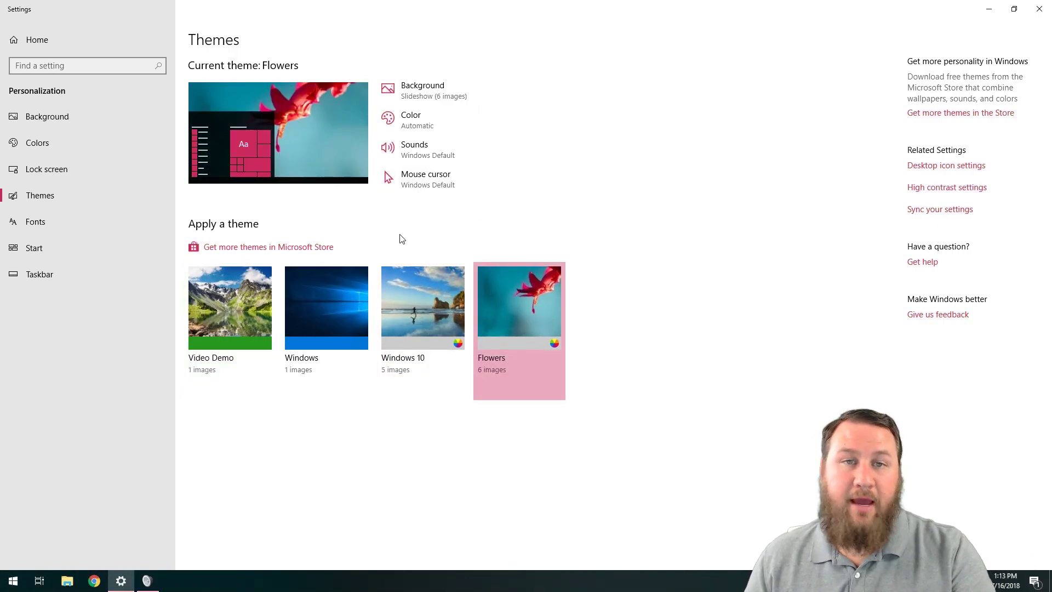
# - Try getting McLaren Senna Track Day in Microsoft Store, dismiss sign-in, and close the Store
pyautogui.click(230, 247)
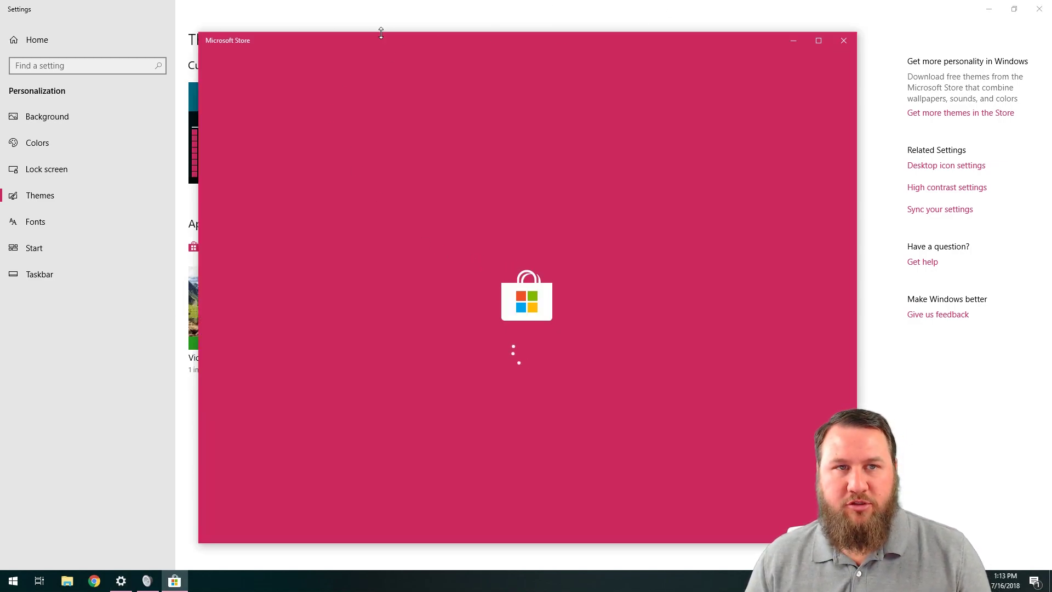
pyautogui.moveTo(387, 54); pyautogui.dragTo(374, 42)
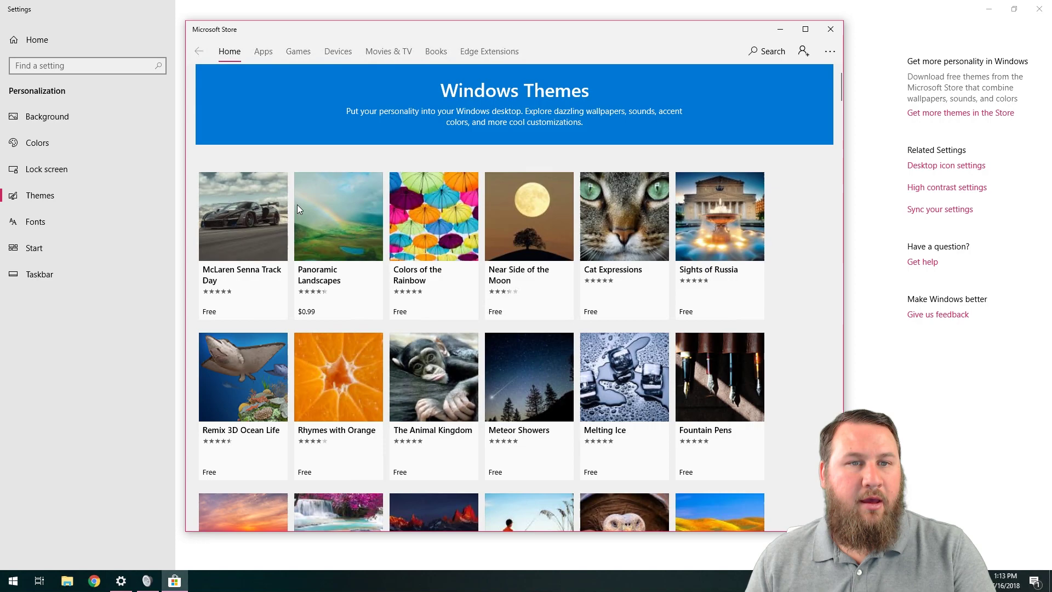
pyautogui.click(246, 229)
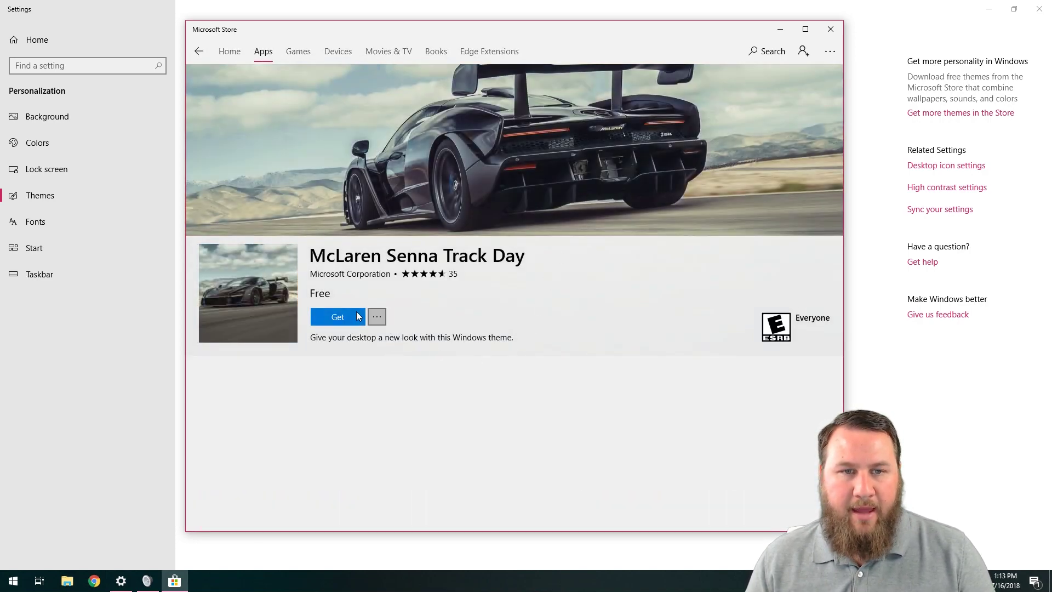
pyautogui.click(332, 319)
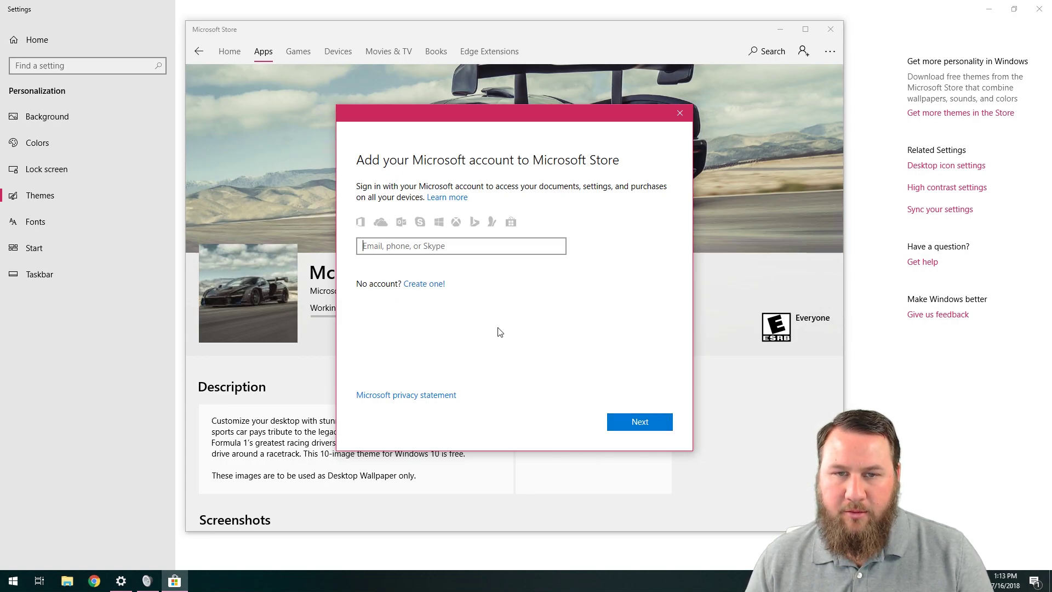
pyautogui.click(679, 114)
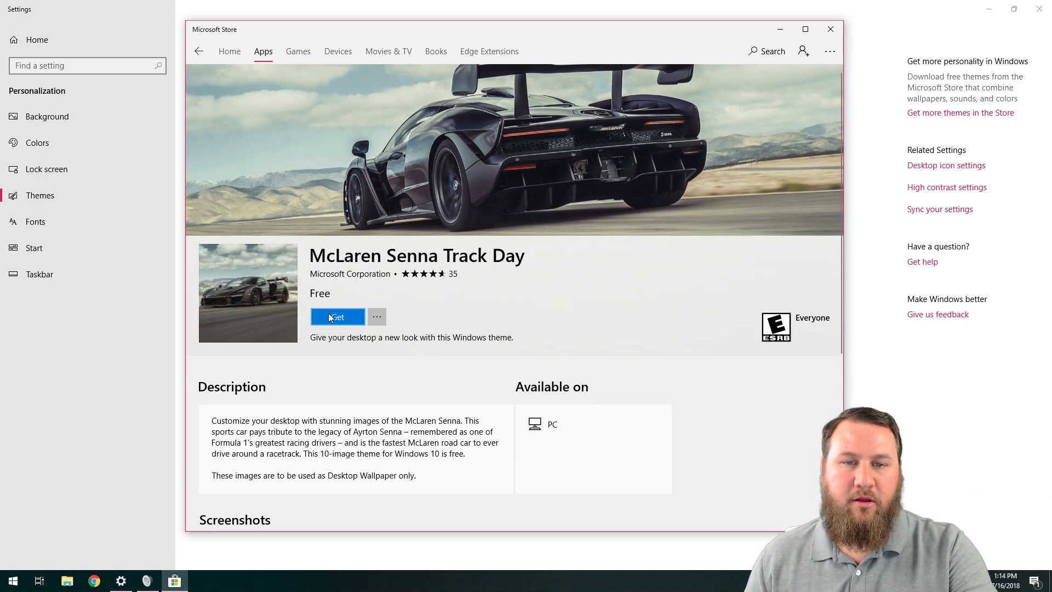
pyautogui.click(831, 29)
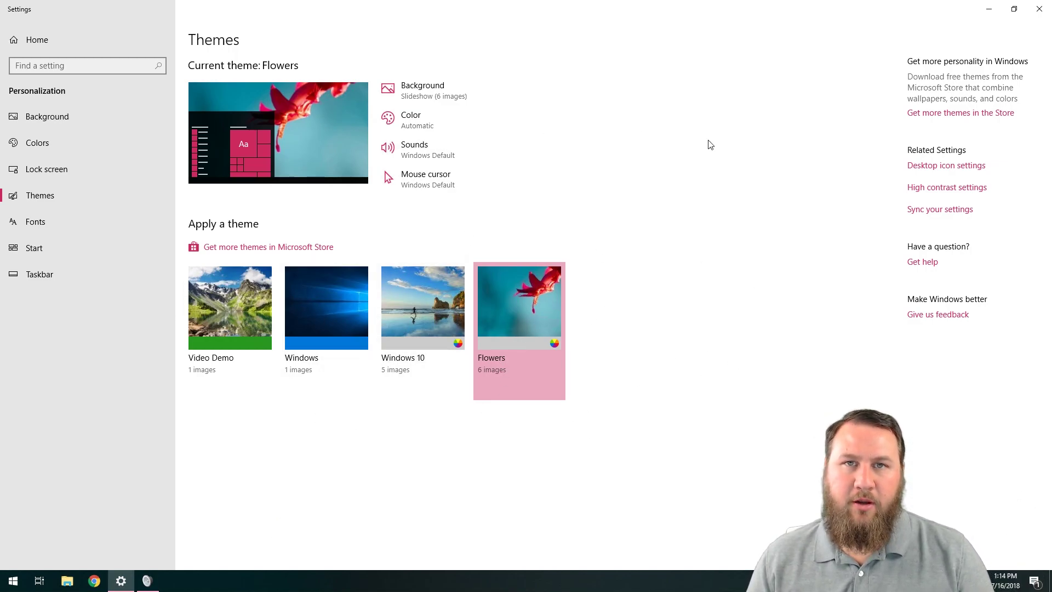
pyautogui.click(228, 303)
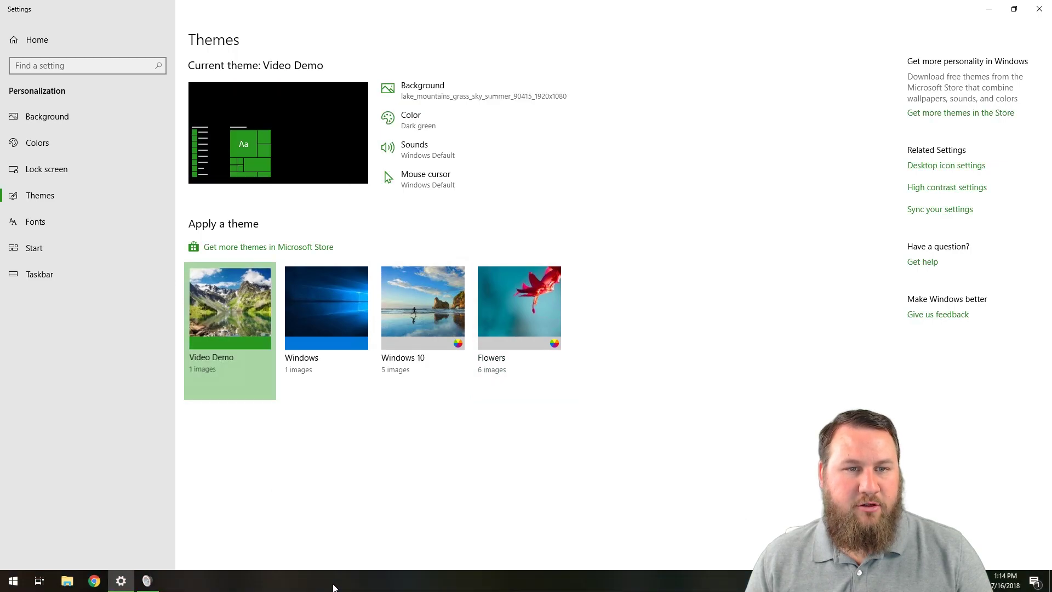
pyautogui.click(12, 580)
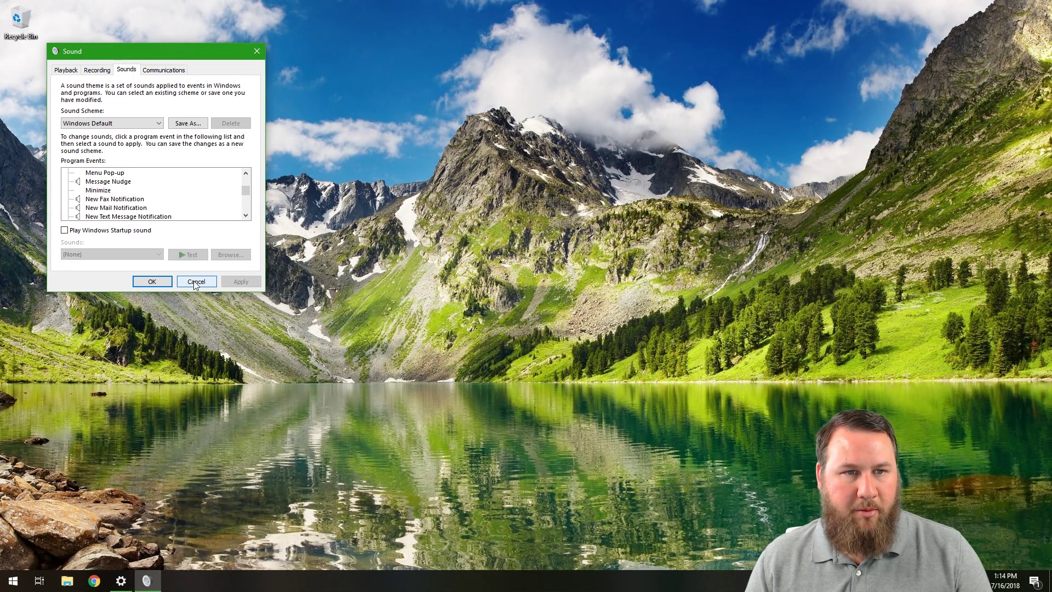
pyautogui.click(196, 282)
pyautogui.click(121, 580)
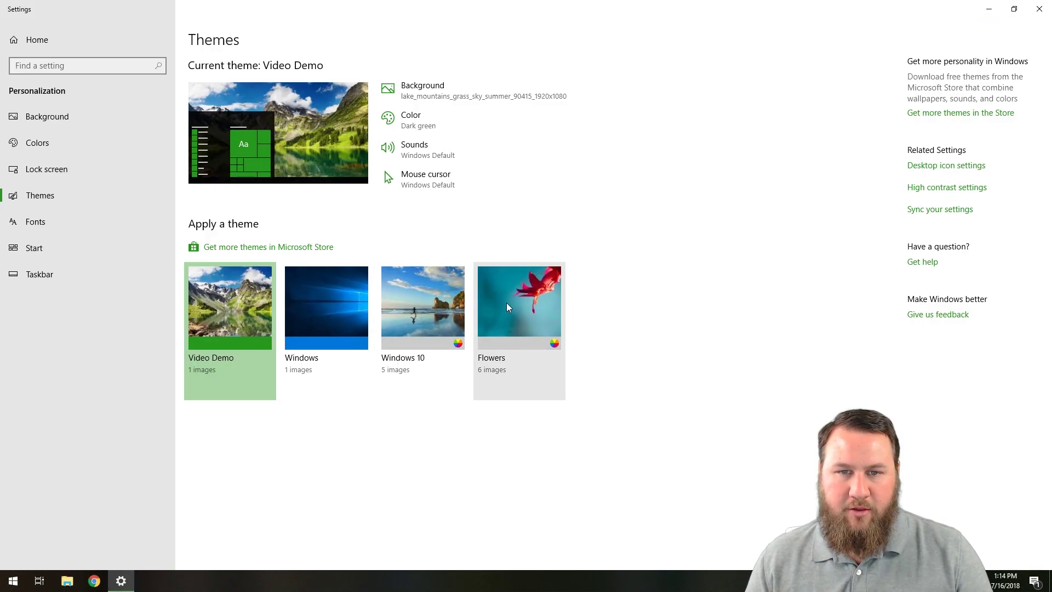
pyautogui.click(520, 329)
pyautogui.click(13, 580)
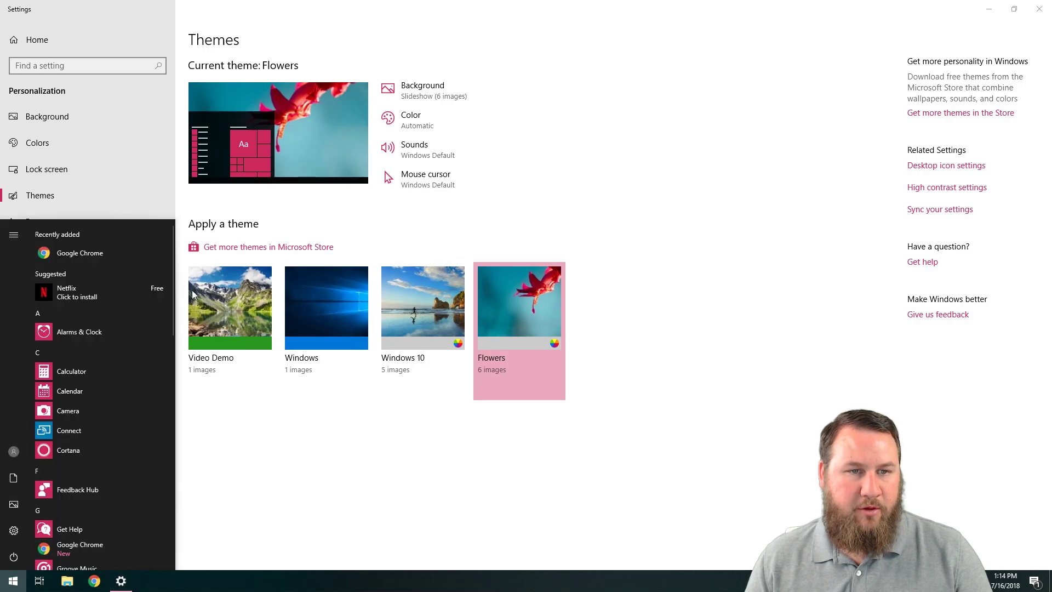
pyautogui.click(988, 9)
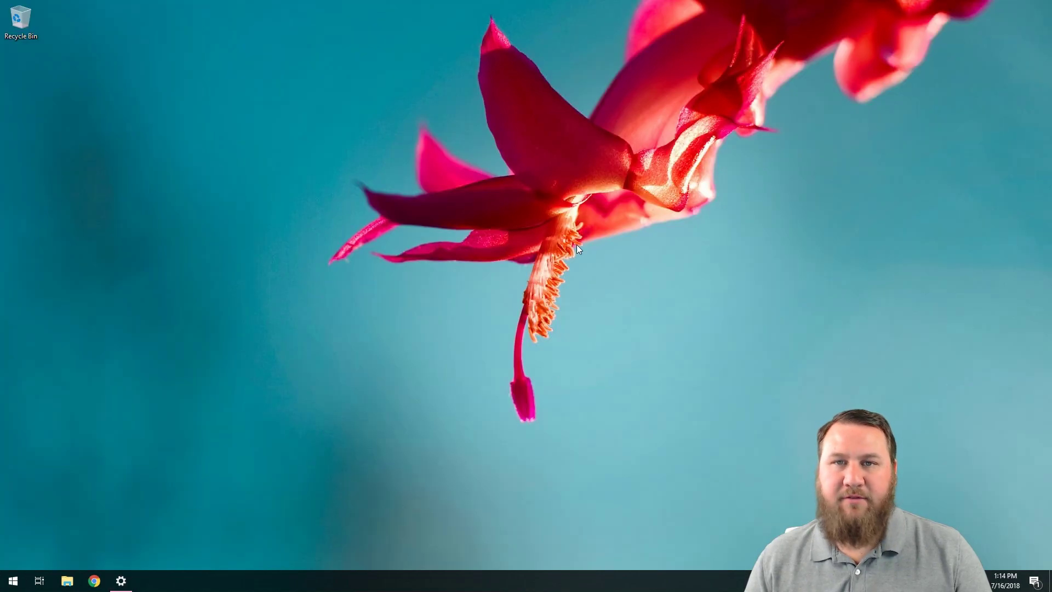
pyautogui.click(121, 580)
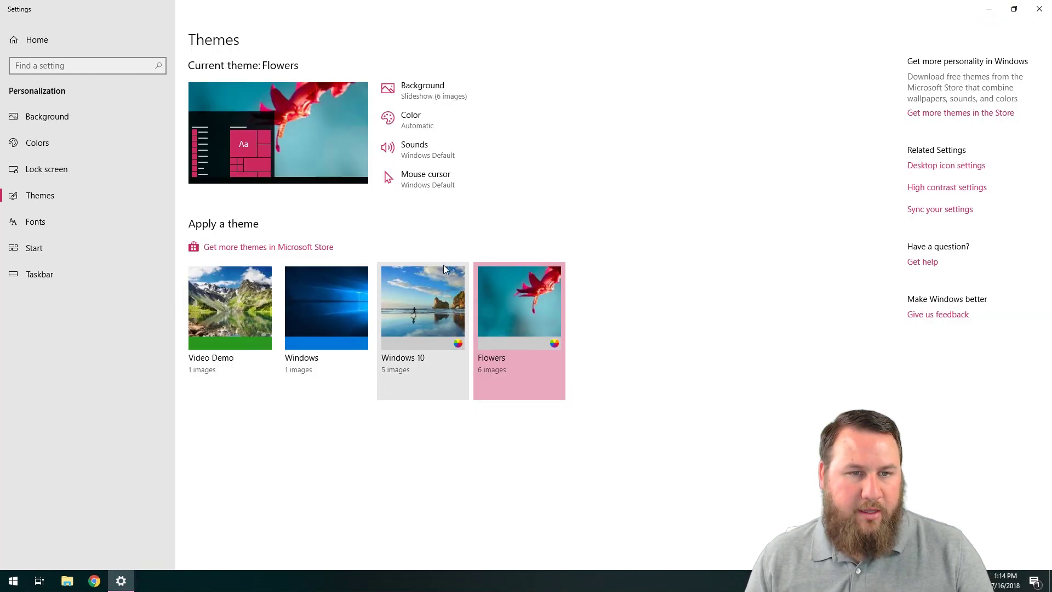